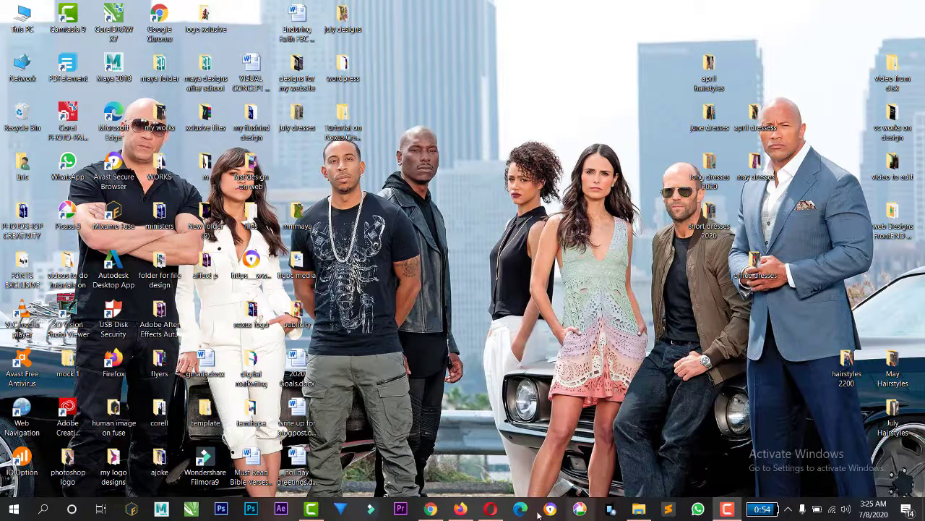
# Open blogger.com in Chrome and go to the Owambehub blog's Settings > Search preferences
pyautogui.click(430, 508)
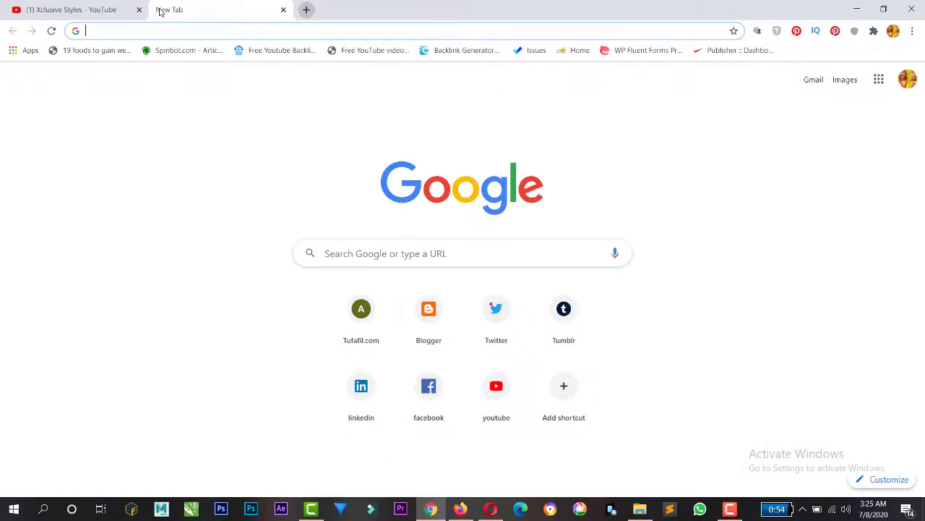
pyautogui.write('blo')
pyautogui.press('Return')
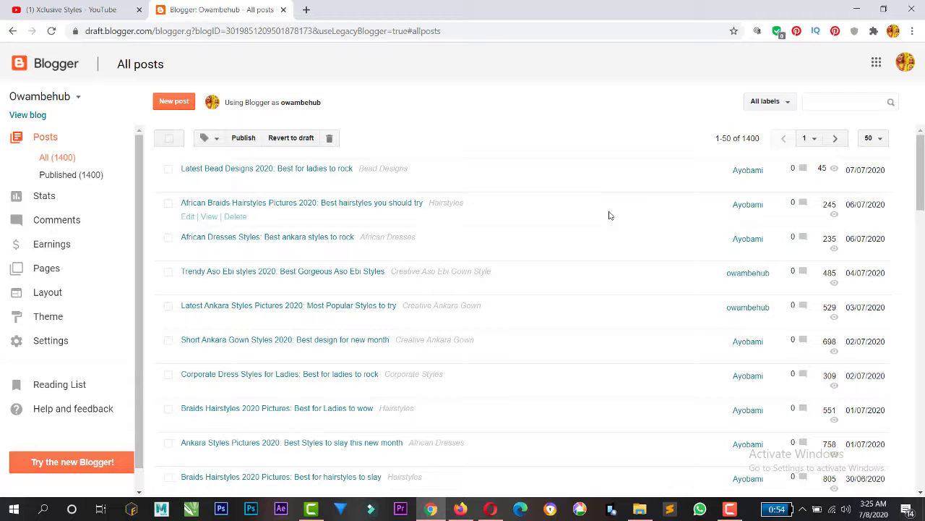
pyautogui.click(59, 341)
pyautogui.scroll(-1, 94, 325)
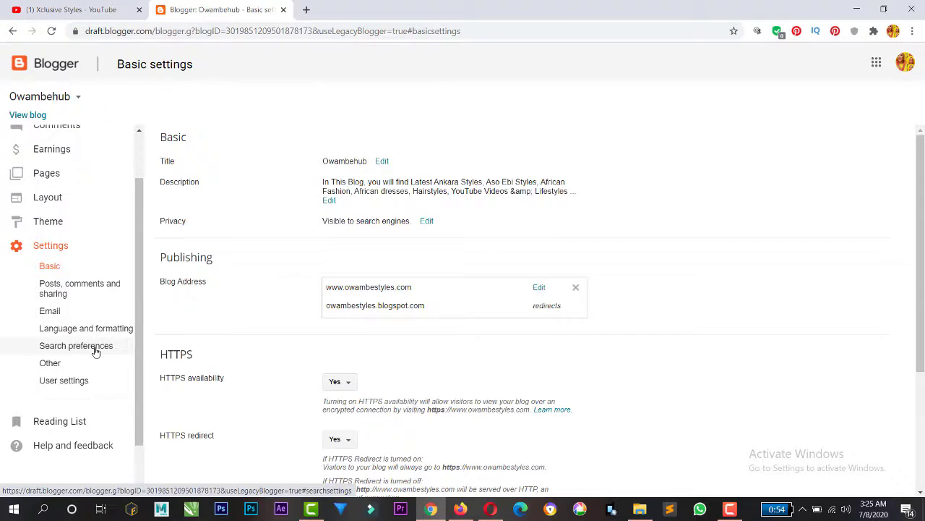
pyautogui.click(94, 350)
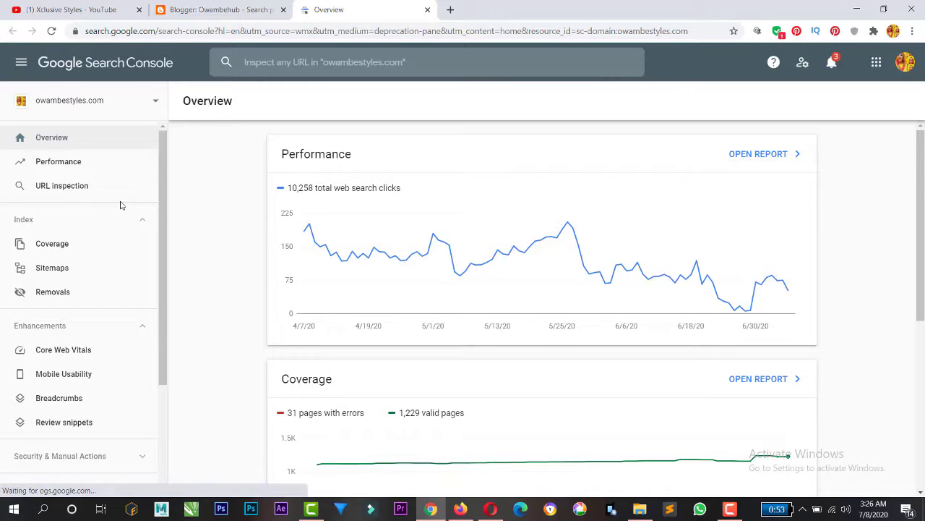
# View the Performance report (10.3K clicks, 266K impressions), then return to the Blogger tab
pyautogui.click(61, 166)
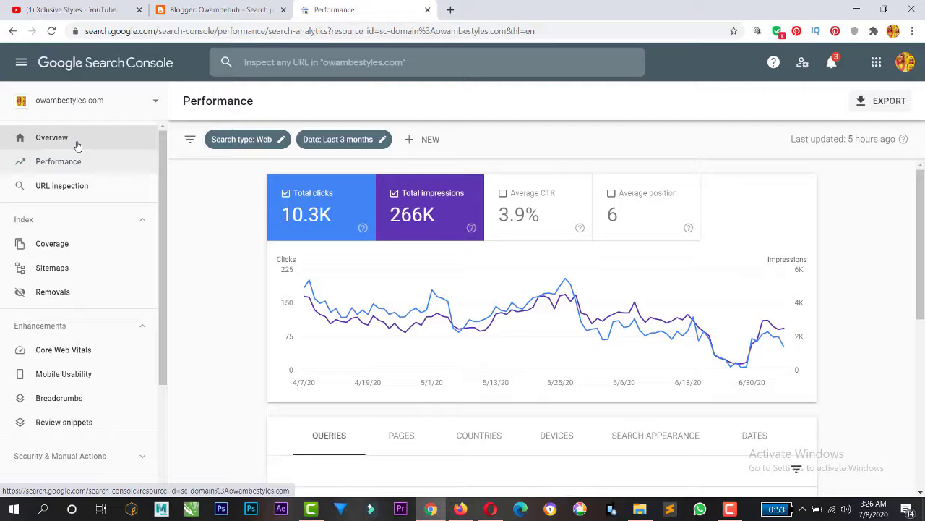
pyautogui.click(237, 9)
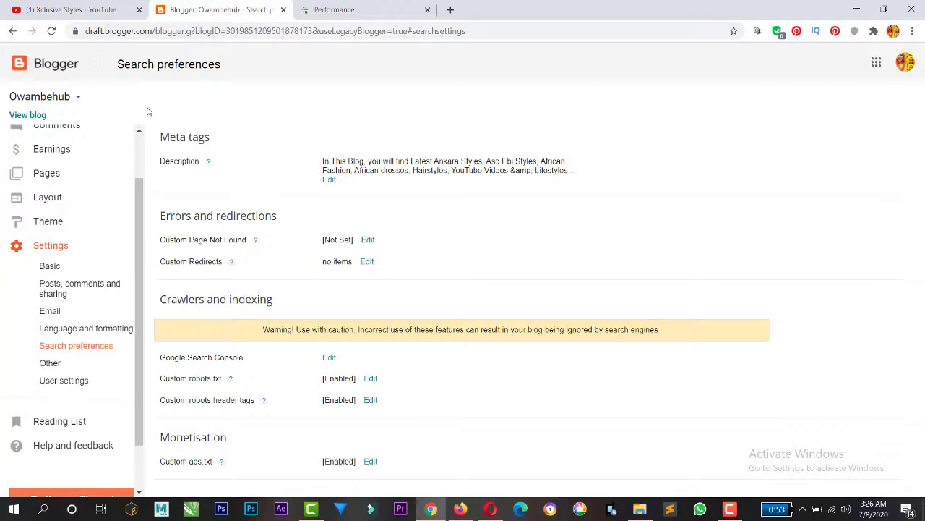
pyautogui.scroll(2, 57, 188)
# Open the Latest Bead Designs and African Braids posts in separate new tabs
pyautogui.click(44, 137)
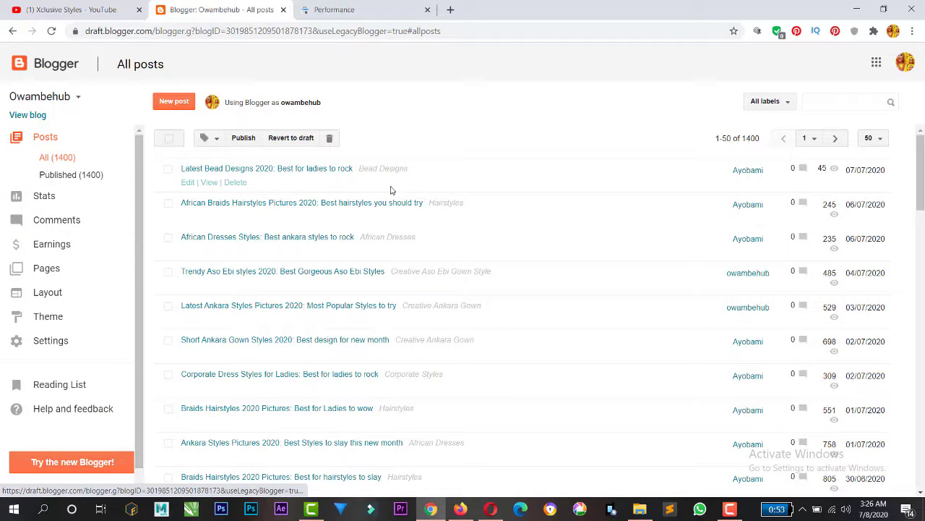
pyautogui.rightClick(213, 187)
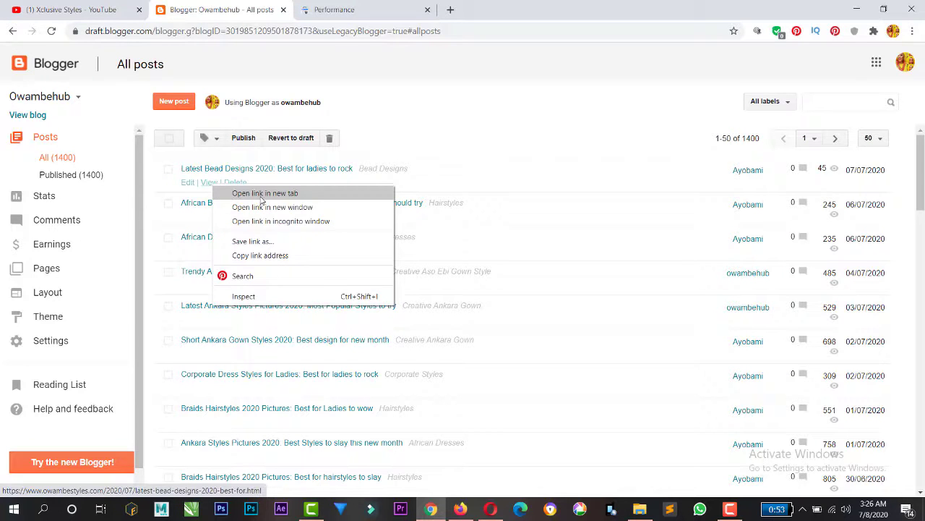
pyautogui.click(259, 191)
pyautogui.rightClick(212, 221)
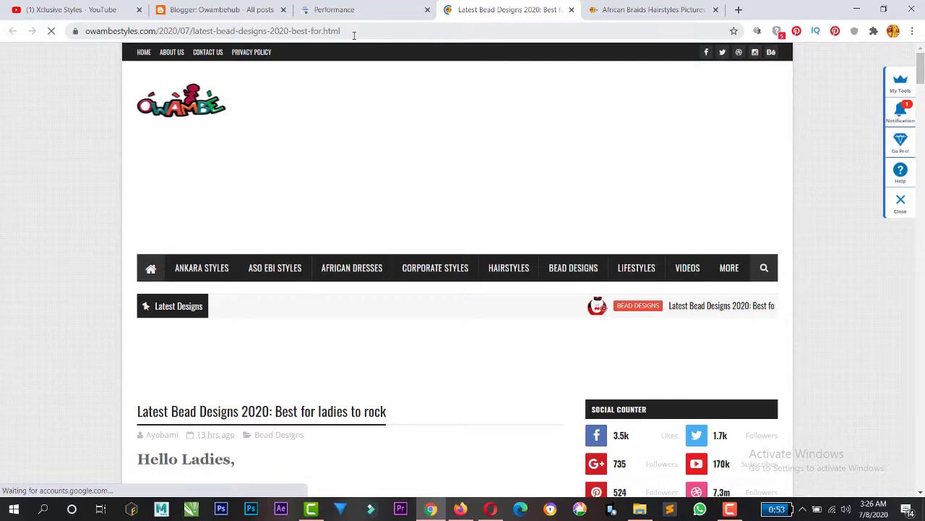
# Copy the Latest Bead Designs post's web address and return to Search Console
pyautogui.click(339, 31)
pyautogui.rightClick(299, 33)
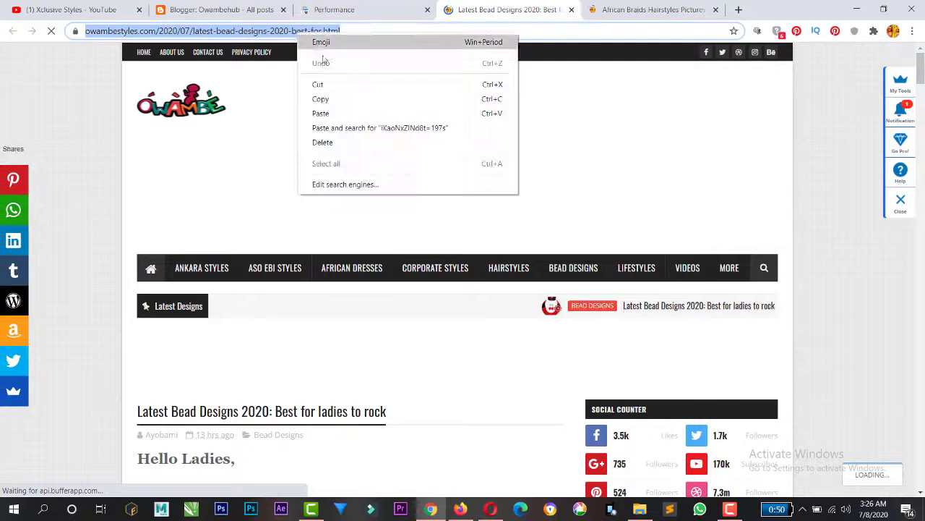
pyautogui.click(334, 99)
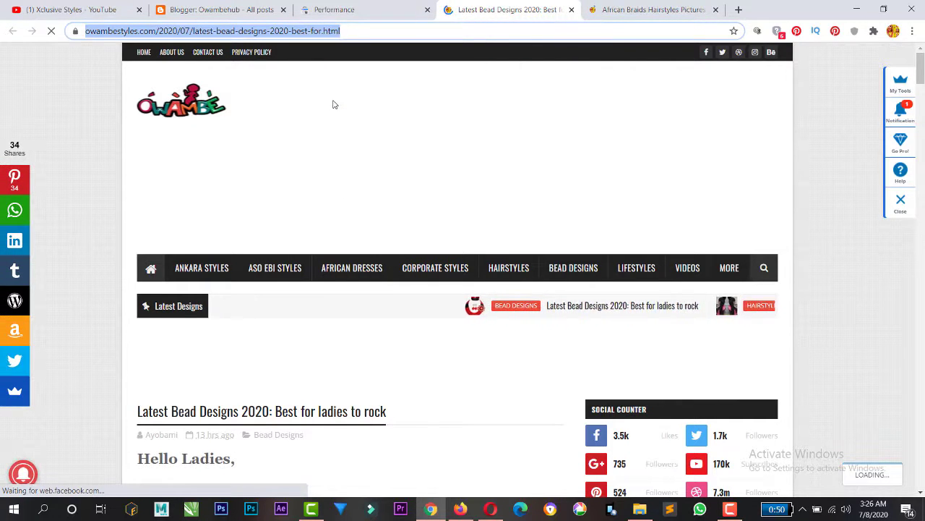
pyautogui.click(363, 15)
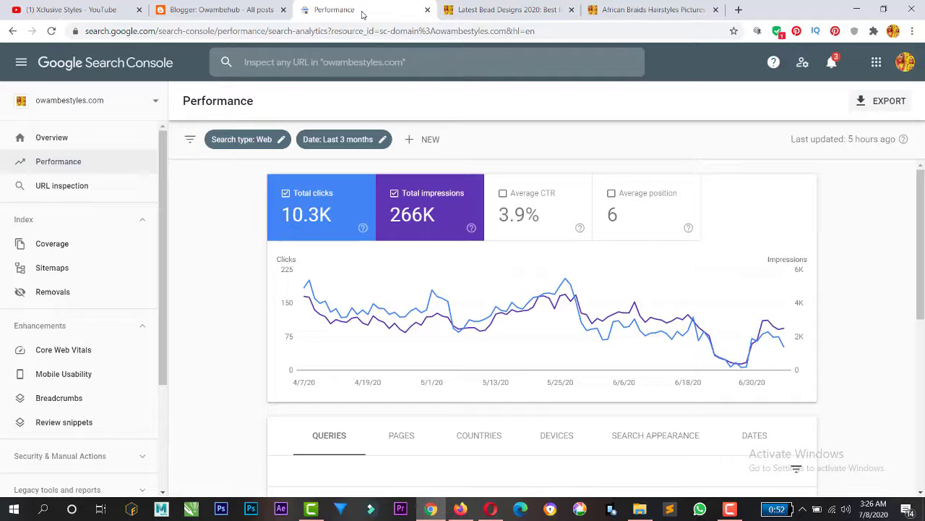
# Inspect the pasted Latest Bead Designs post URL and request indexing for it
pyautogui.click(66, 195)
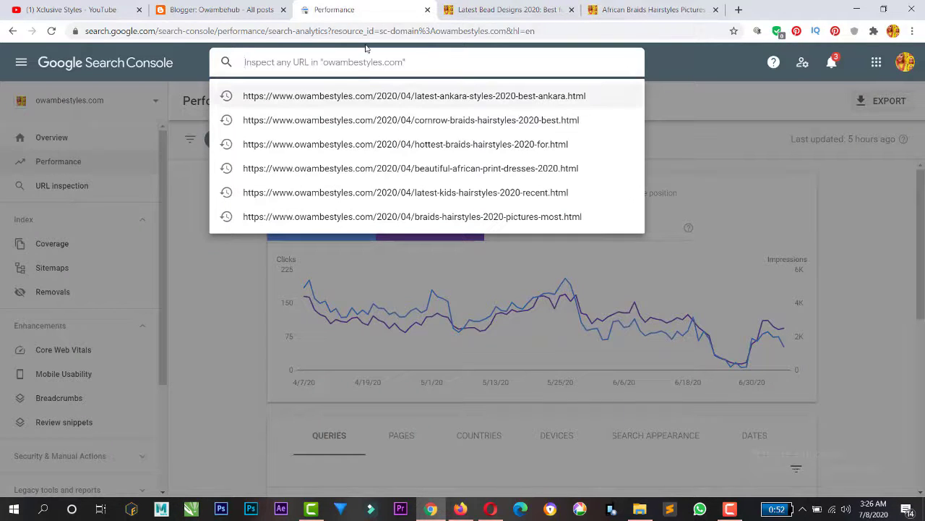
pyautogui.hotkey('ctrl', 'v')
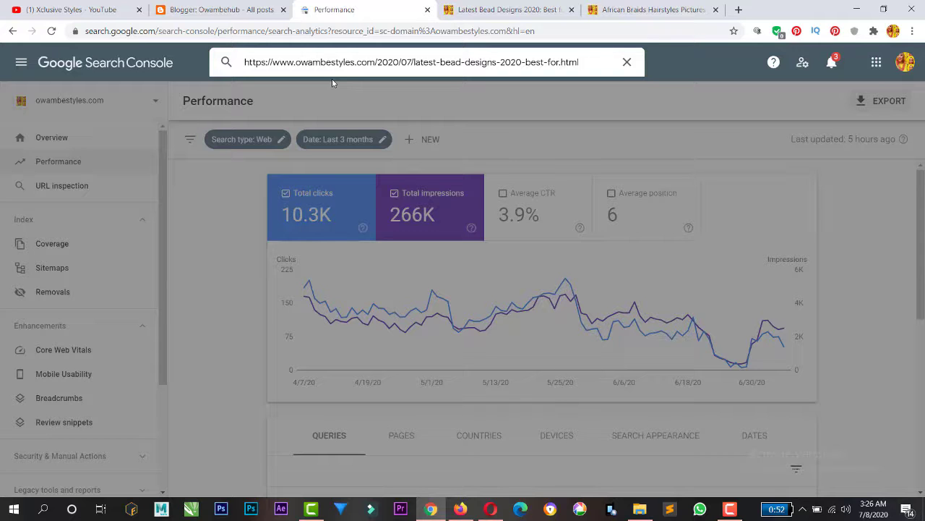
pyautogui.press('Return')
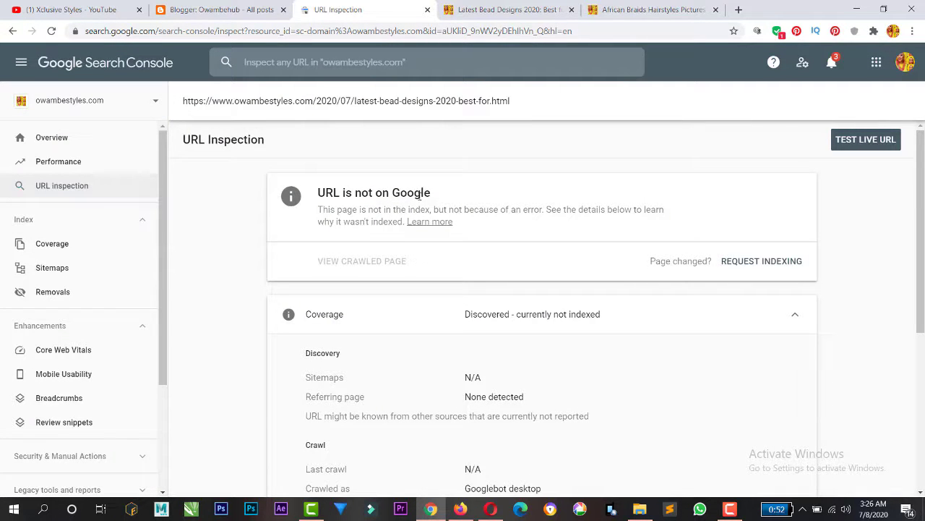
pyautogui.click(760, 263)
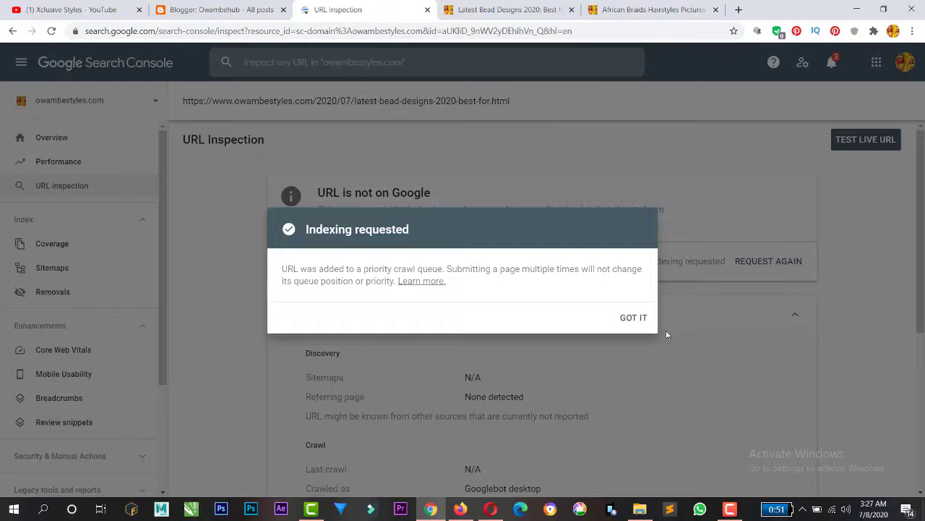
# Dismiss the indexing-requested confirmation and close the recently inspected URLs list
pyautogui.click(634, 318)
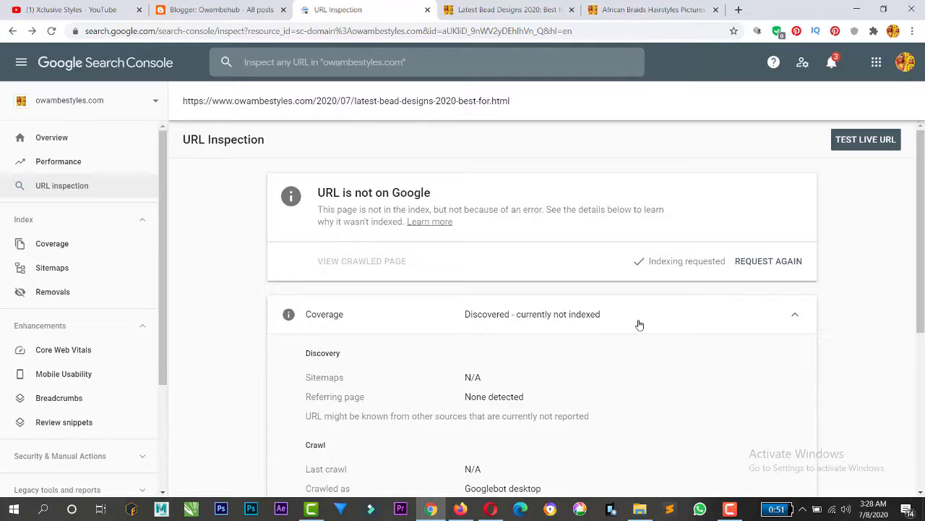
pyautogui.click(442, 65)
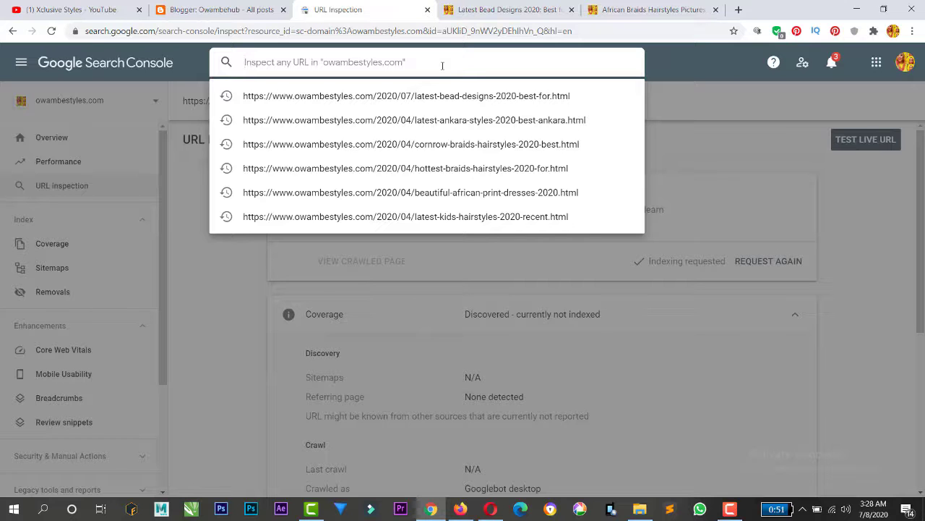
pyautogui.click(569, 289)
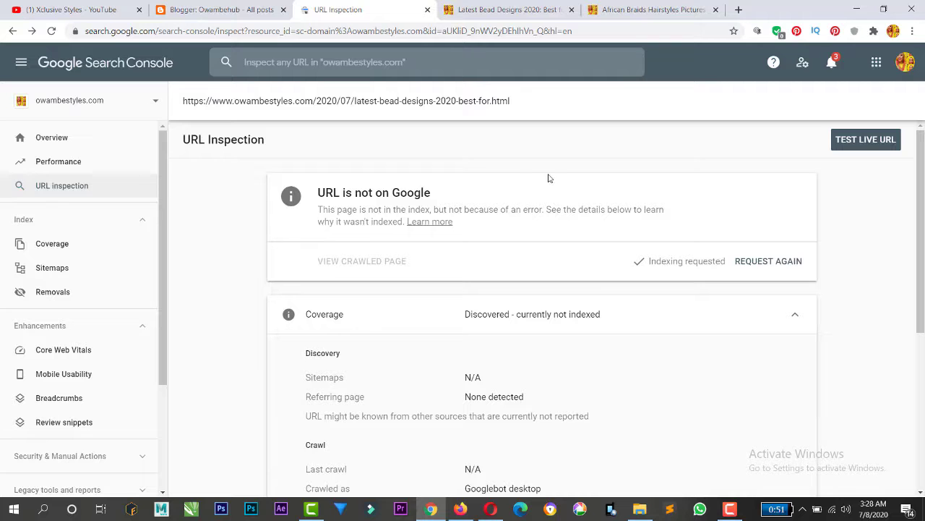
# Copy the address from the Latest Bead Designs post tab and open a new browser tab
pyautogui.click(512, 9)
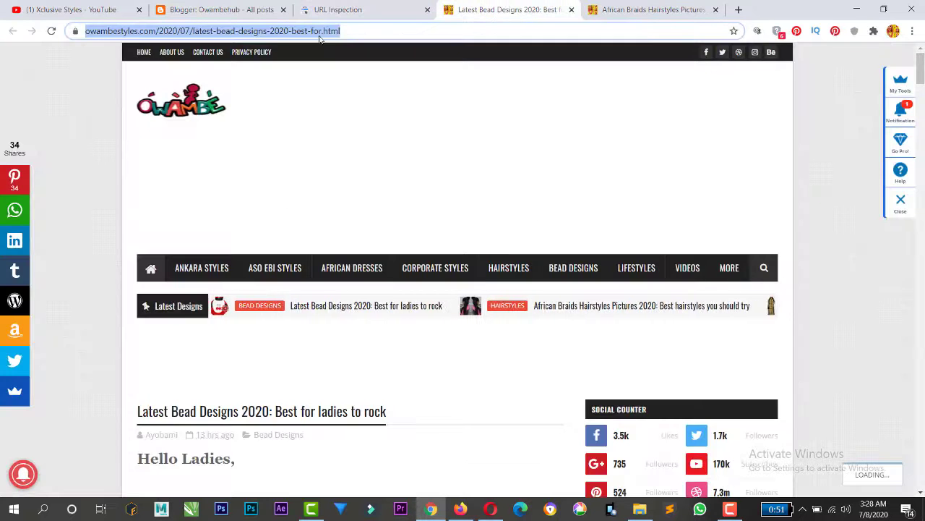
pyautogui.rightClick(317, 31)
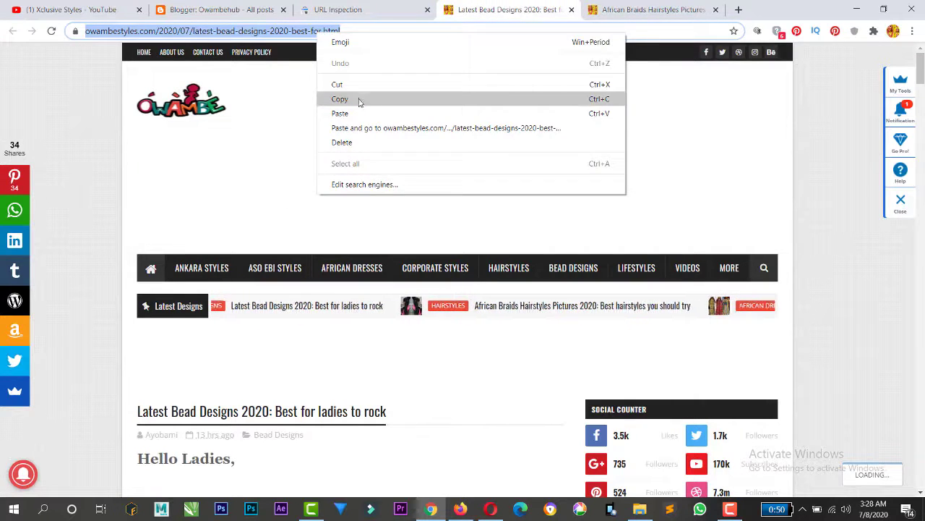
pyautogui.click(358, 99)
pyautogui.click(738, 10)
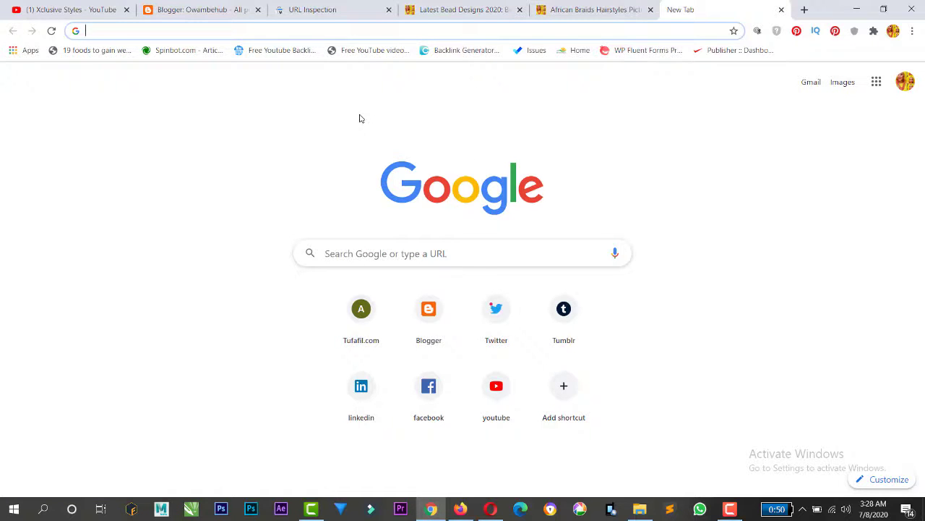
pyautogui.write('go')
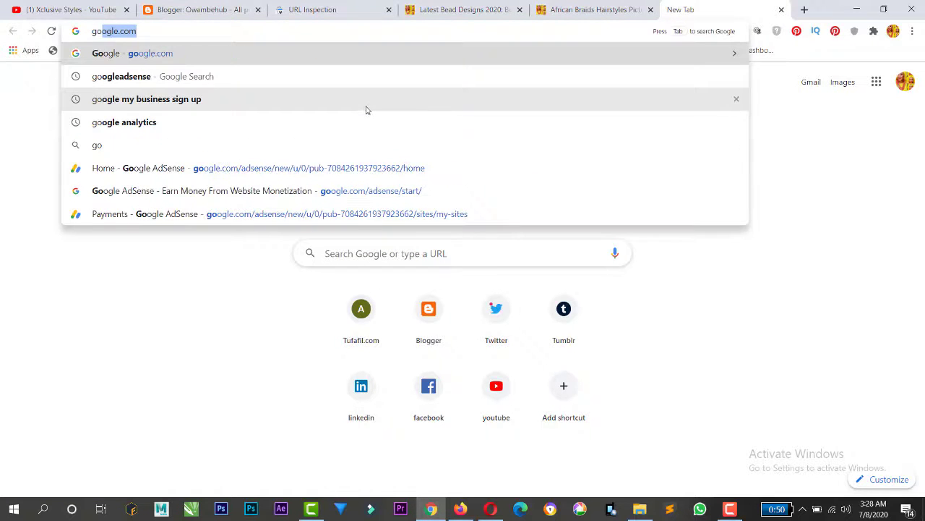
pyautogui.press('Return')
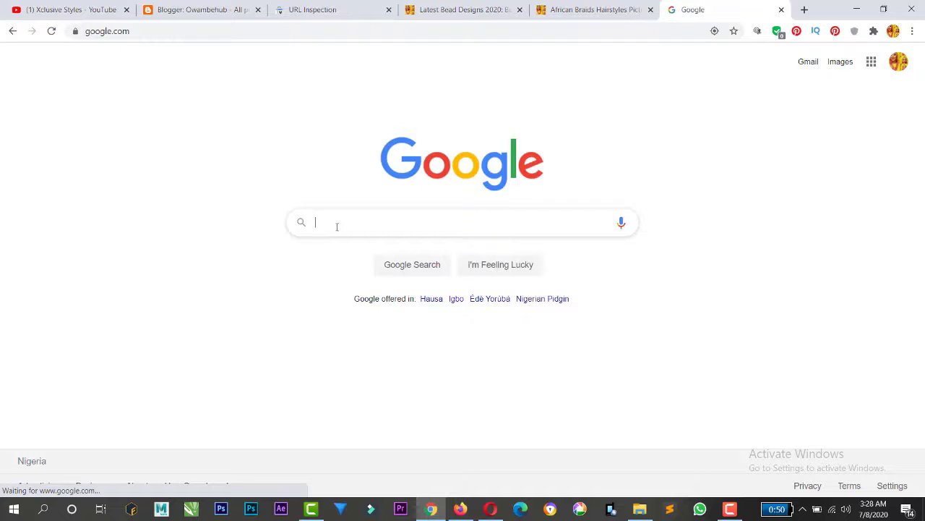
pyautogui.write('site')
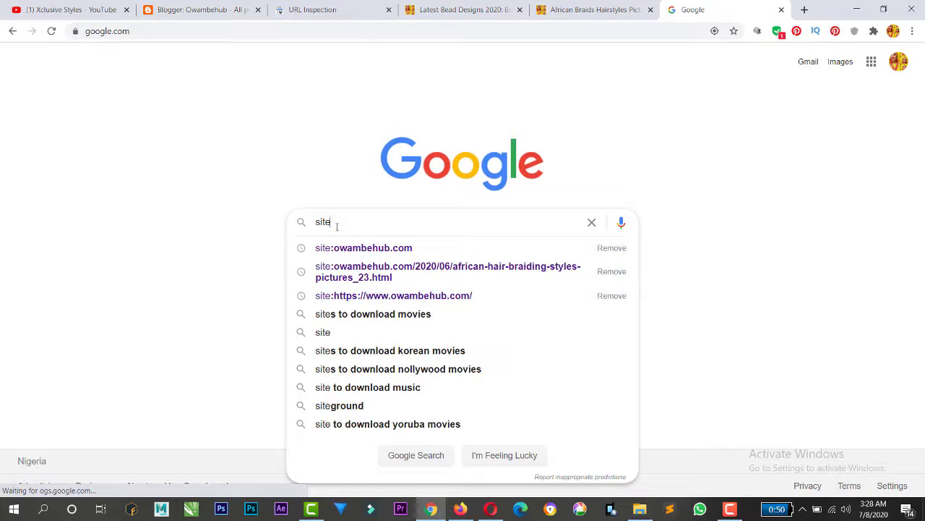
pyautogui.write(':')
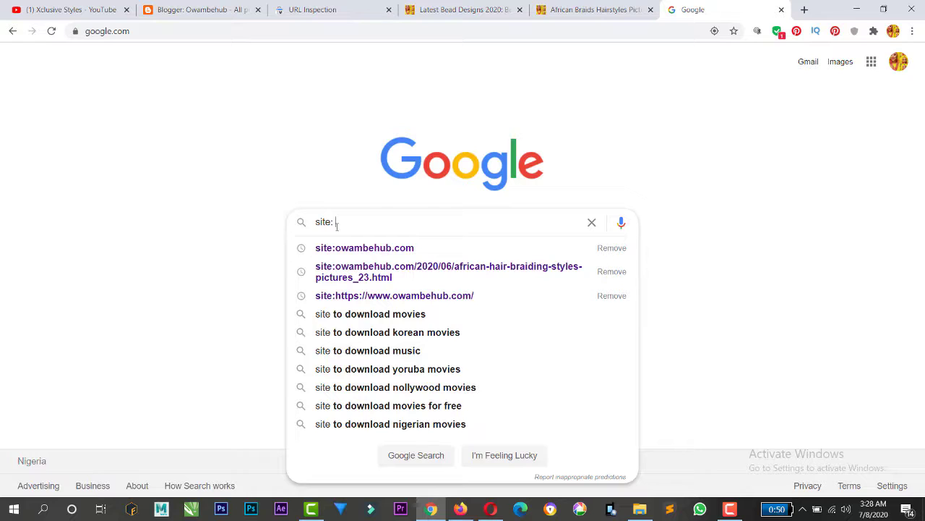
pyautogui.hotkey('ctrl', 'v')
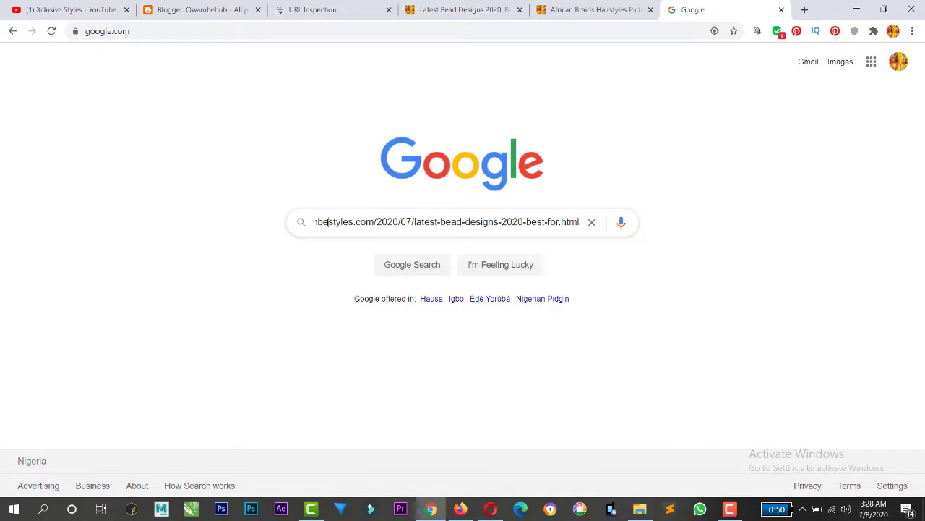
pyautogui.press('Home')
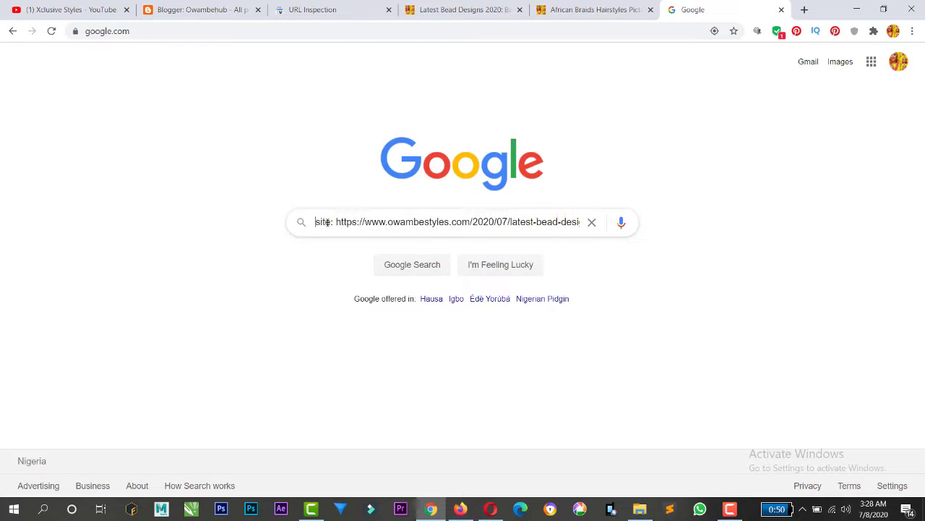
pyautogui.click(388, 221)
pyautogui.press('BackSpace')
pyautogui.press('BackSpace')
pyautogui.press('BackSpace')
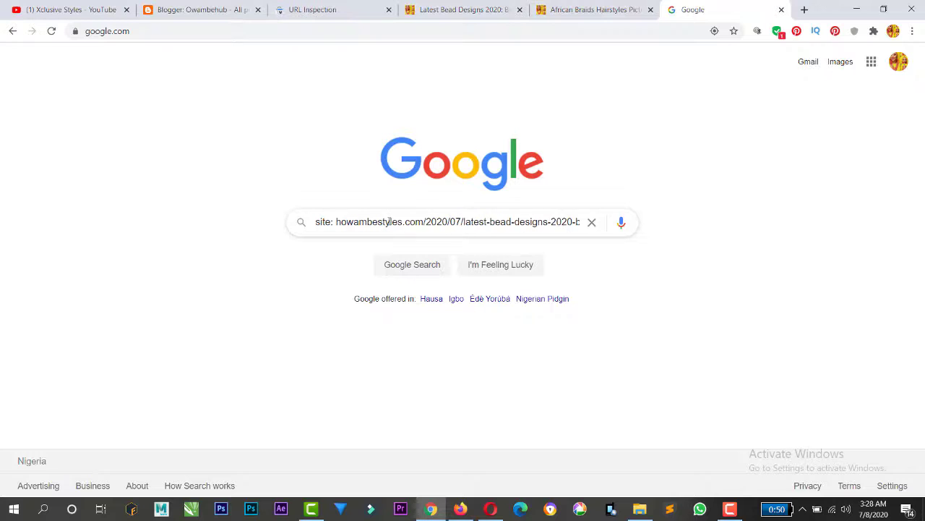
pyautogui.press('BackSpace')
pyautogui.press('BackSpace')
pyautogui.press('BackSpace')
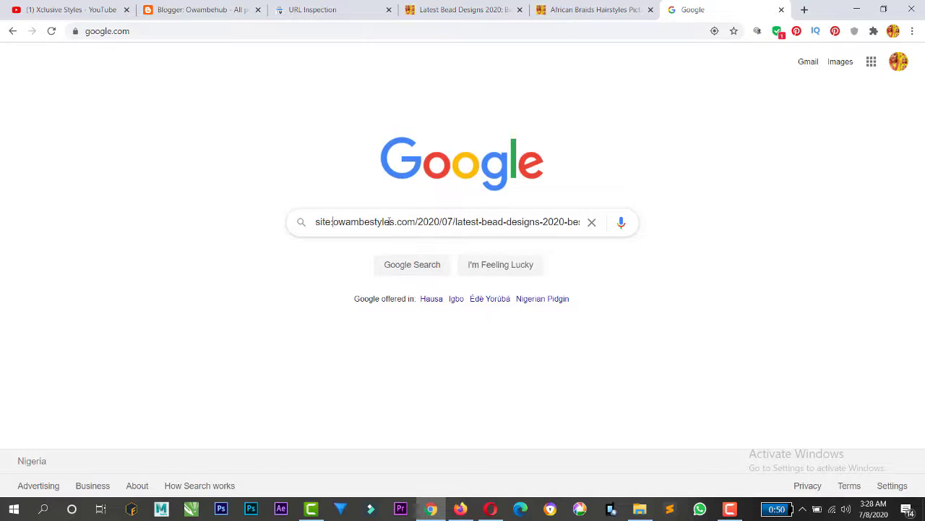
pyautogui.press('Return')
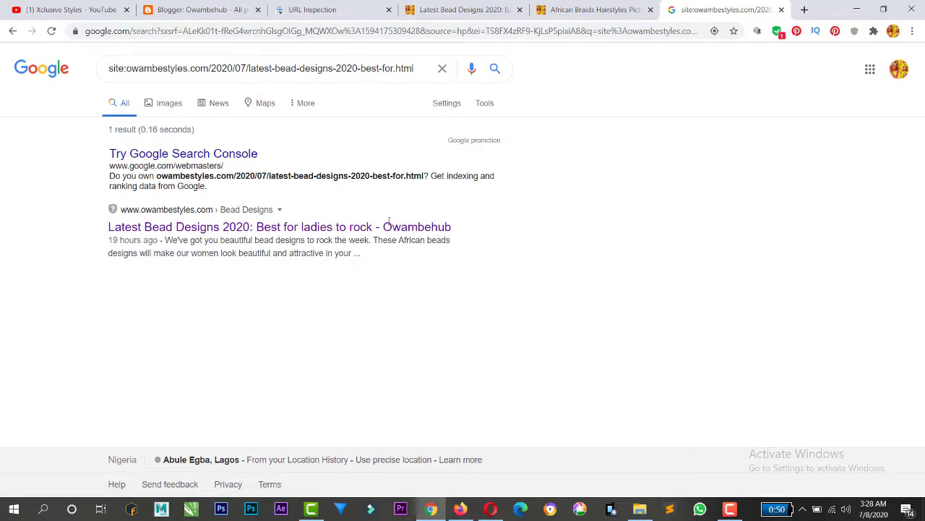